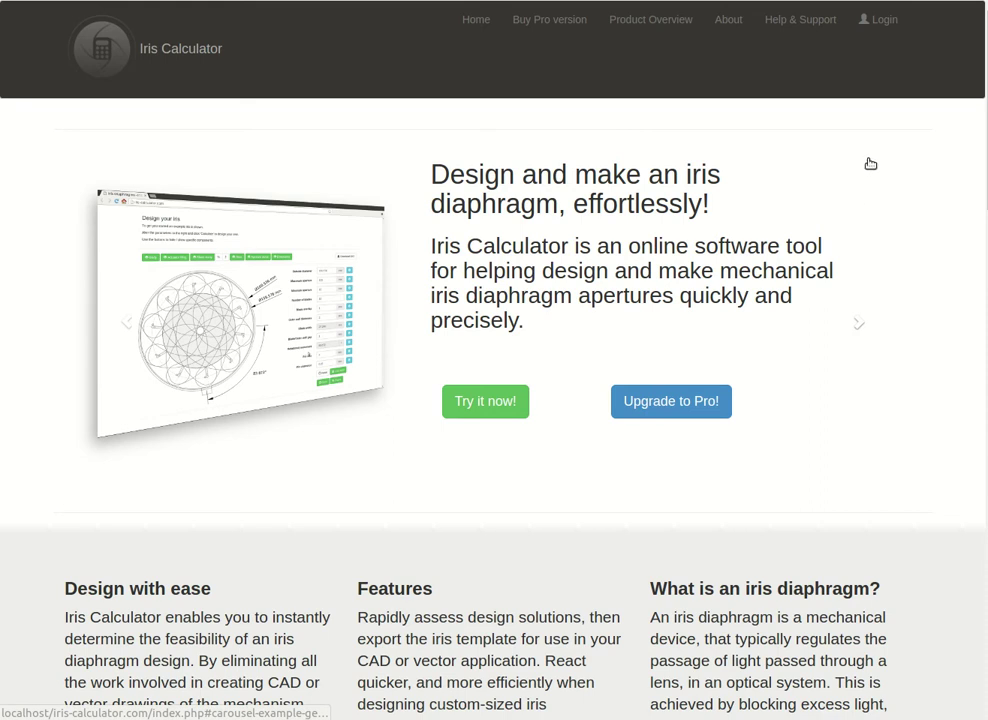
Go to the iris calculator page and scroll to the example iris's parameter fields.
{"action": "left_click", "coordinate": [880, 20]}
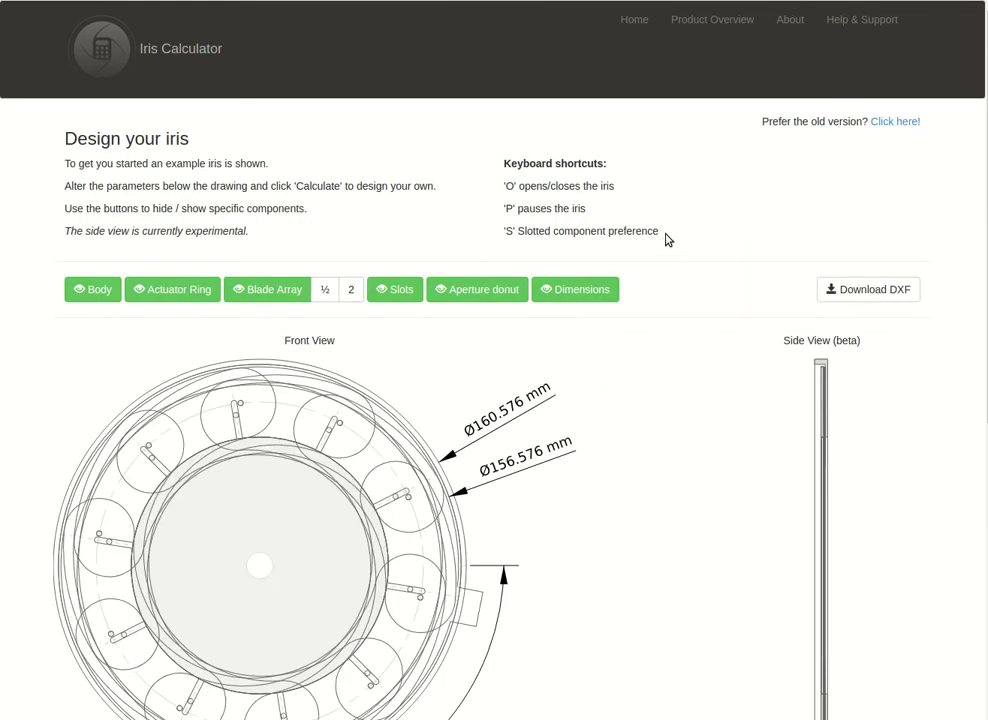
{"action": "scroll", "coordinate": [682, 297], "scroll_direction": "down", "scroll_amount": 2}
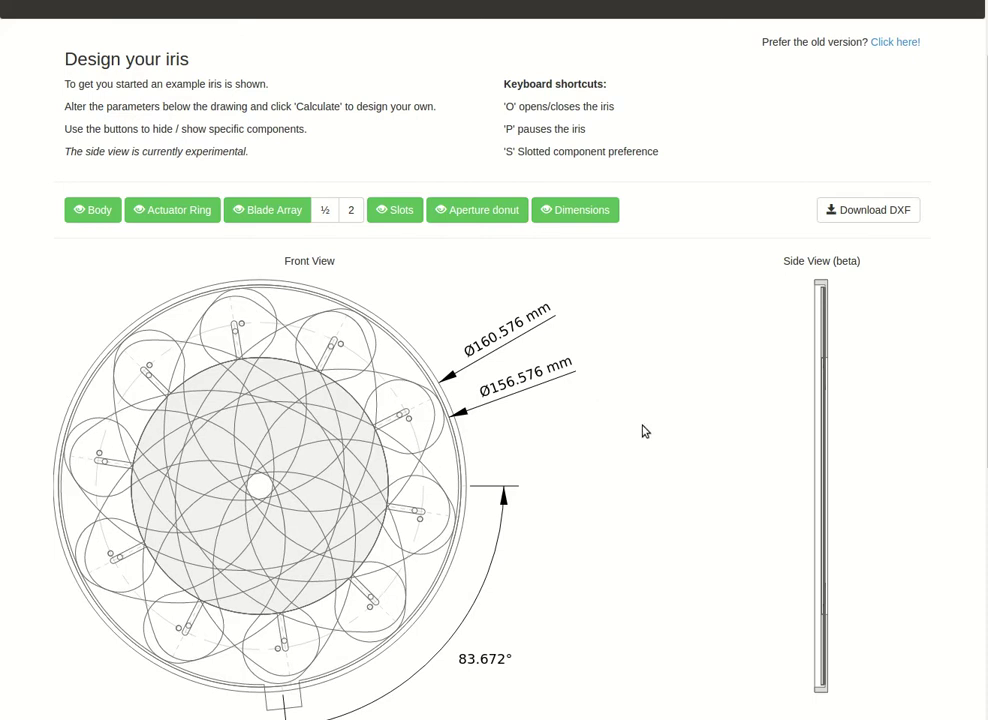
{"action": "scroll", "coordinate": [639, 426], "scroll_direction": "down", "scroll_amount": 2}
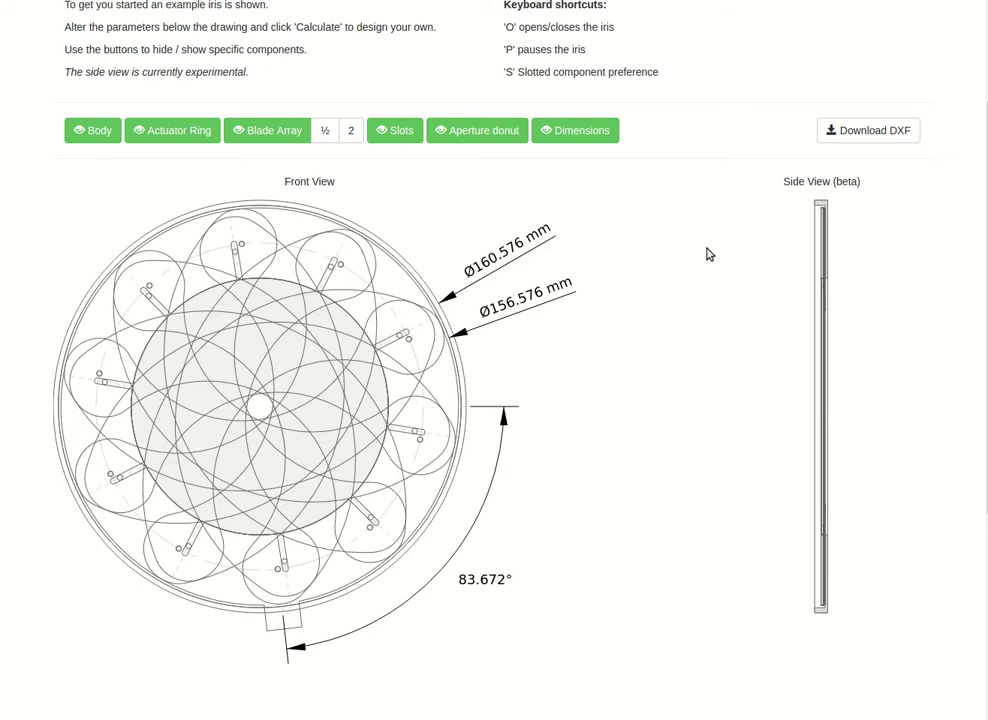
{"action": "scroll", "coordinate": [668, 280], "scroll_direction": "down", "scroll_amount": 2}
{"action": "scroll", "coordinate": [560, 378], "scroll_direction": "down", "scroll_amount": 3}
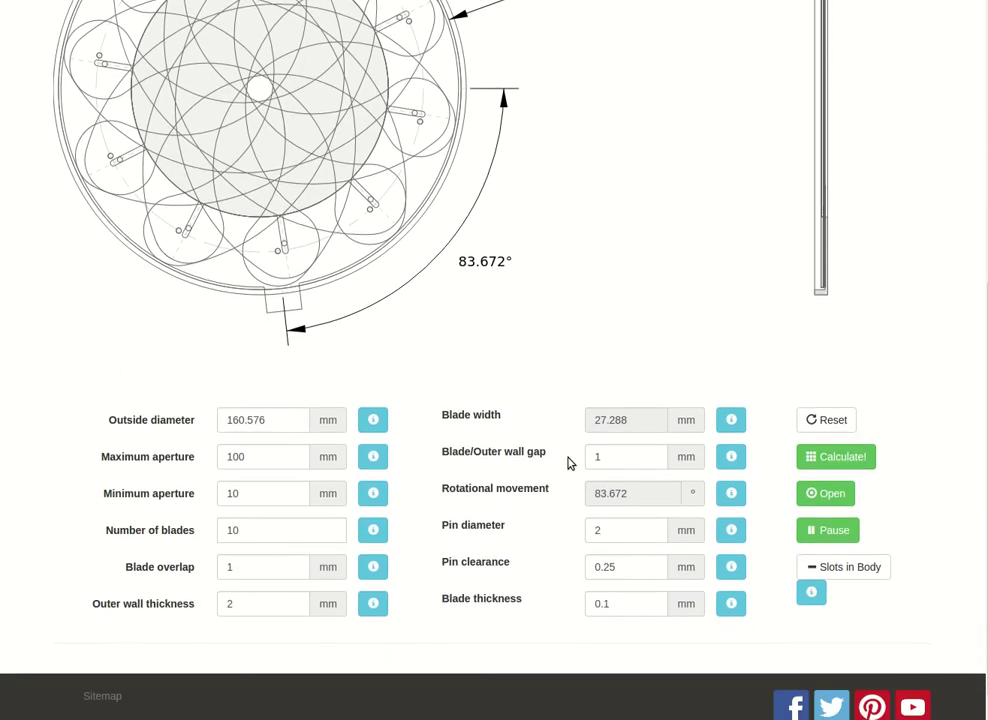
Change the outside diameter to 50 mm.
{"action": "double_click", "coordinate": [620, 603]}
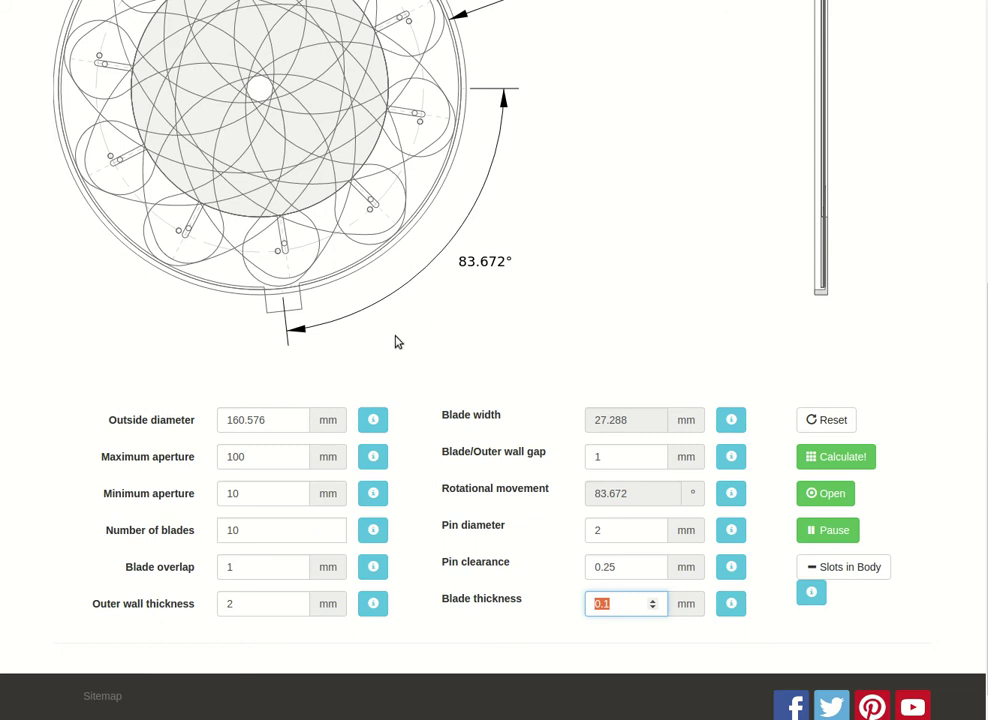
{"action": "left_click", "coordinate": [281, 420]}
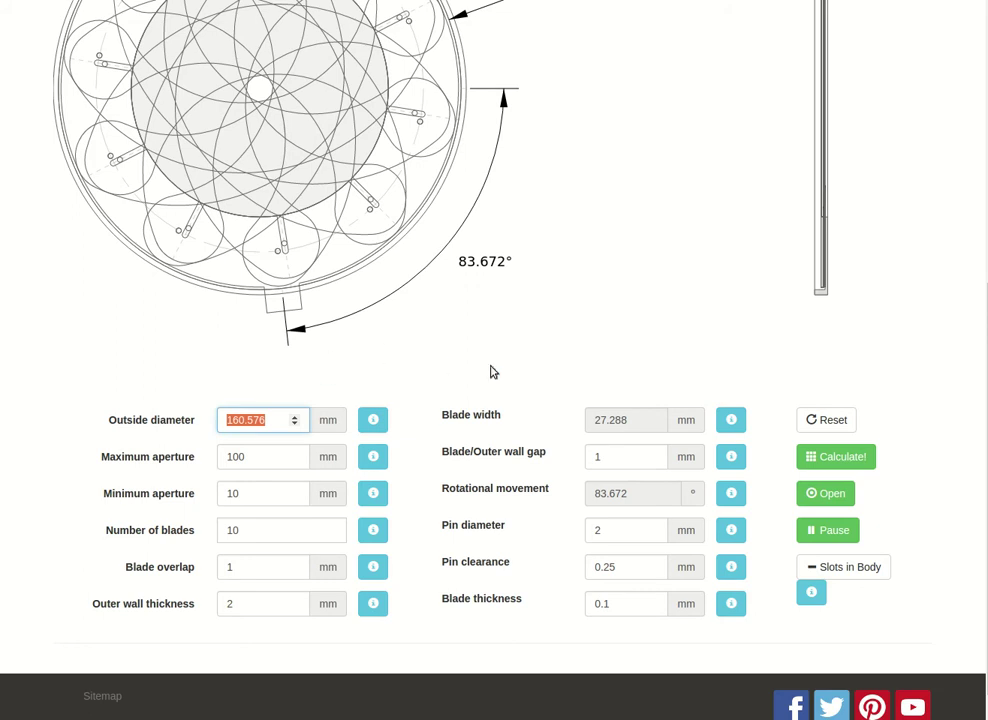
{"action": "type", "text": "50"}
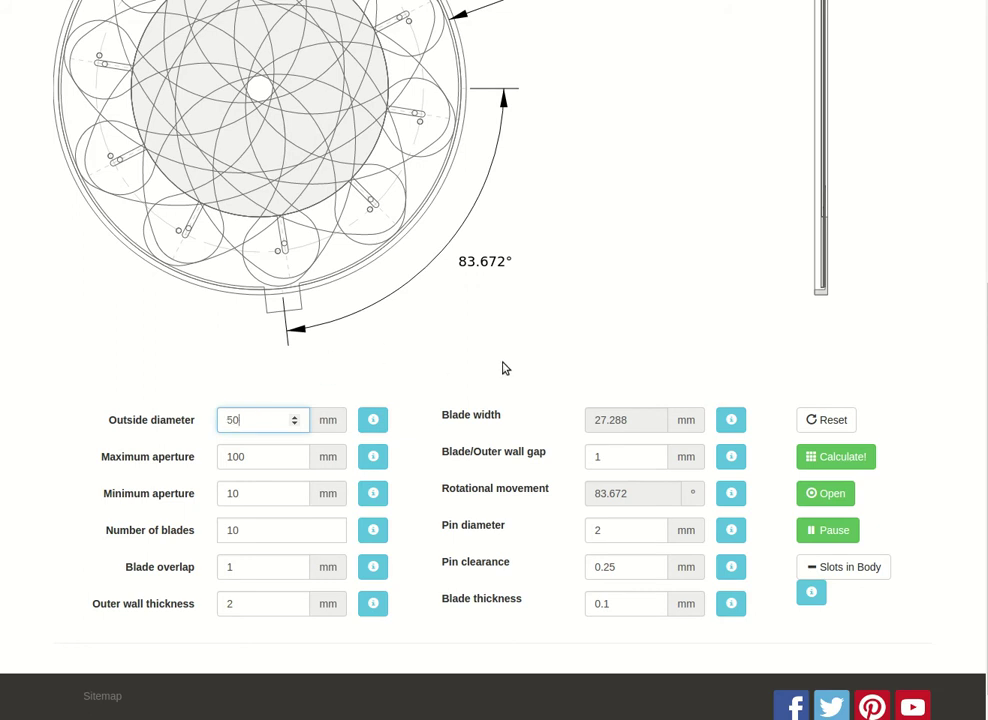
{"action": "left_click", "coordinate": [423, 403]}
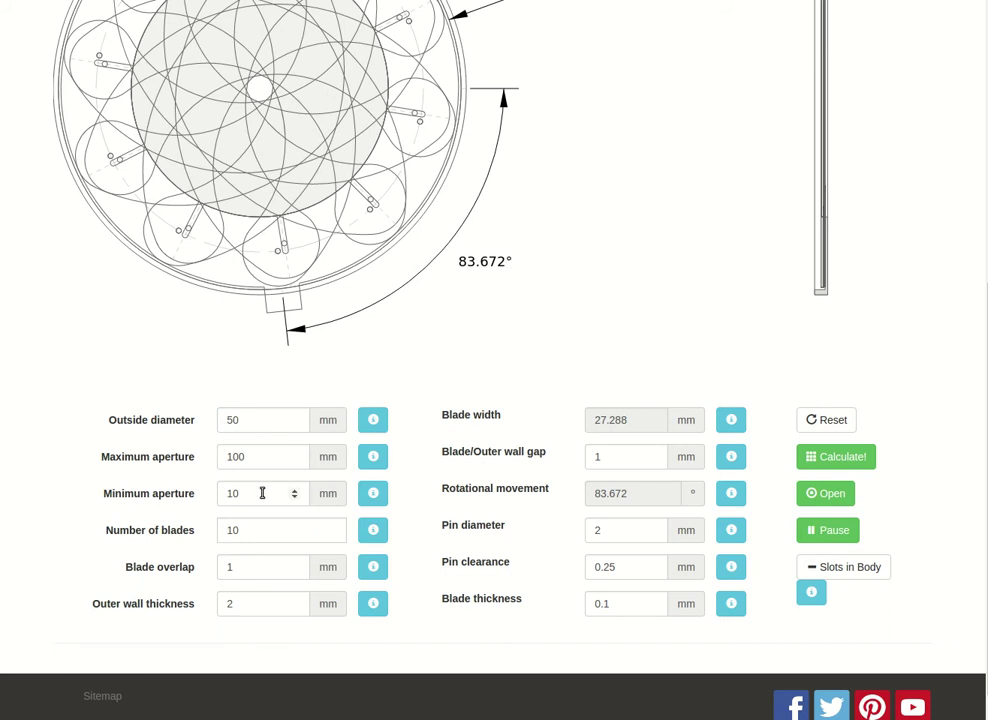
Set maximum aperture to 30 mm, minimum aperture to 2 mm, and blade count to 12.
{"action": "left_click", "coordinate": [258, 456]}
{"action": "type", "text": "30"}
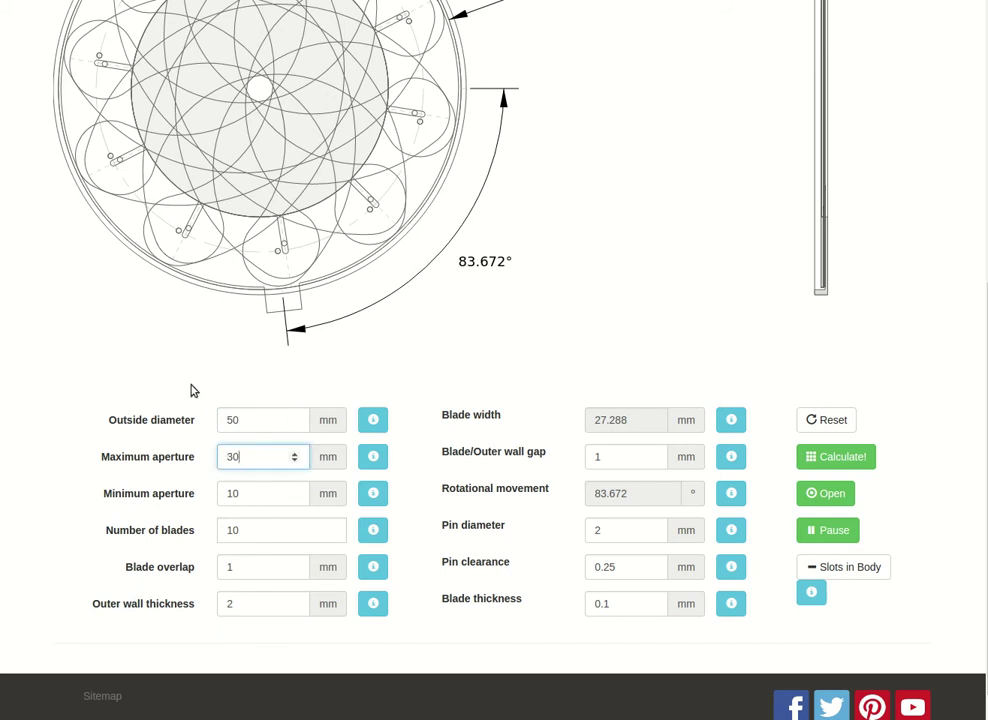
{"action": "left_click", "coordinate": [258, 494]}
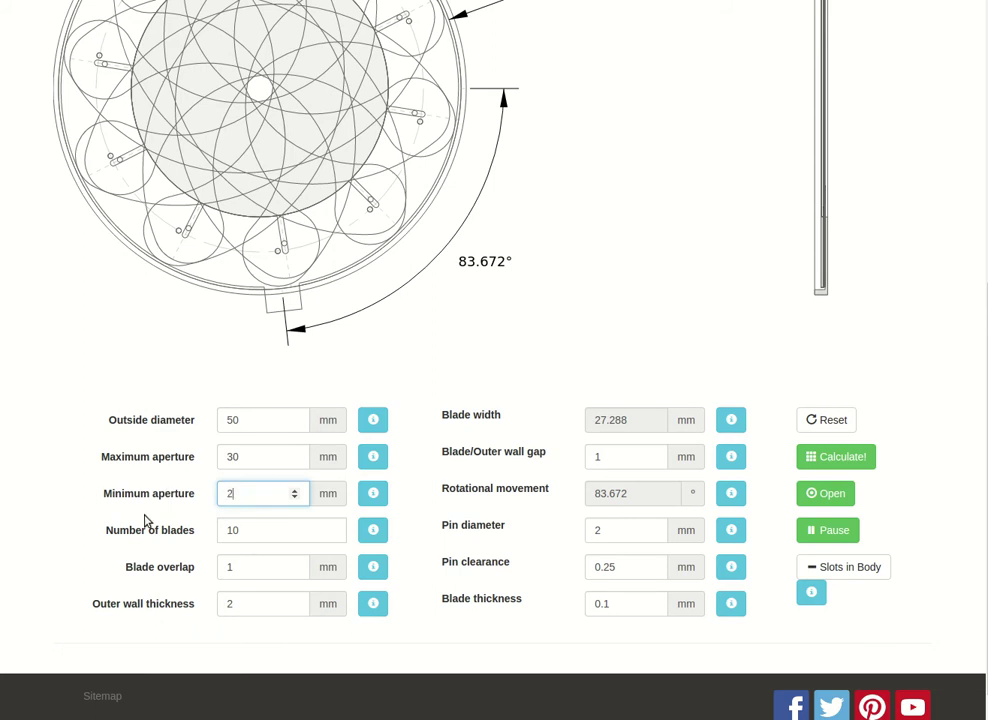
{"action": "left_click", "coordinate": [331, 531]}
{"action": "key", "text": "BackSpace"}
{"action": "type", "text": "2"}
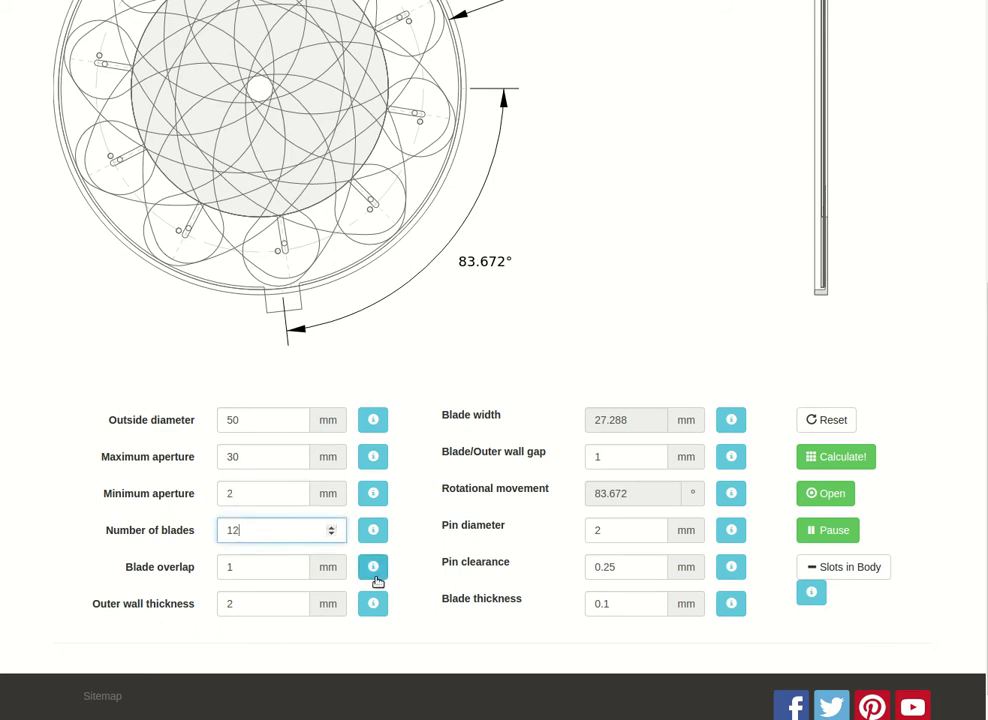
{"action": "left_click", "coordinate": [256, 603]}
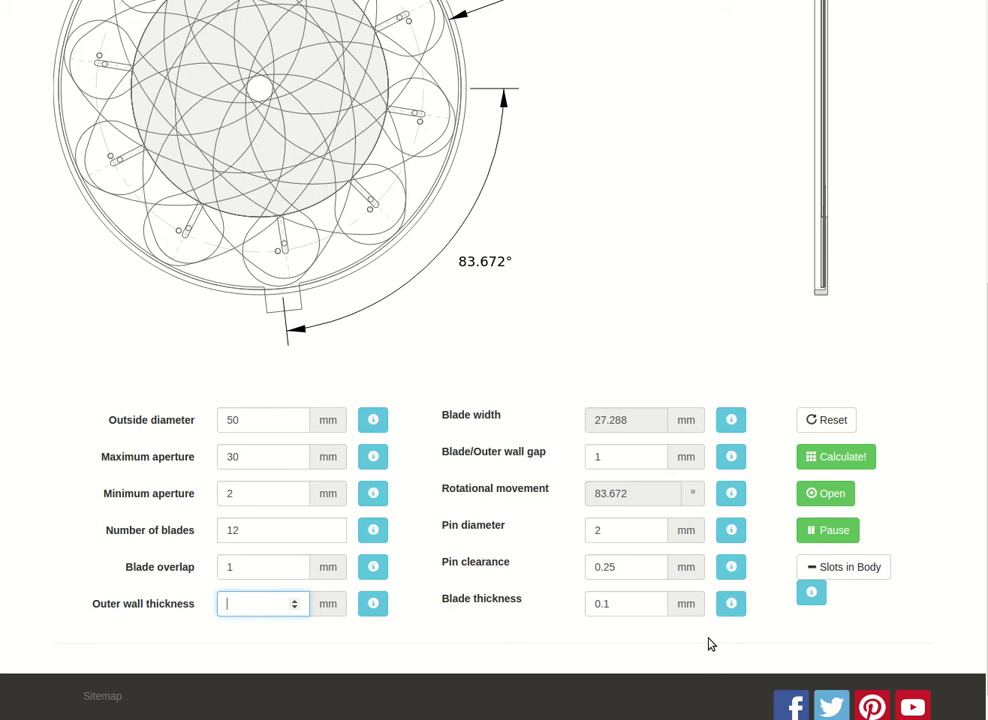
Recalculate and view the redrawn Ø50 mm iris with Ø47.506 mm ring and 87.465° rotation.
{"action": "left_click", "coordinate": [831, 458]}
{"action": "scroll", "coordinate": [890, 414], "scroll_direction": "down", "scroll_amount": 2}
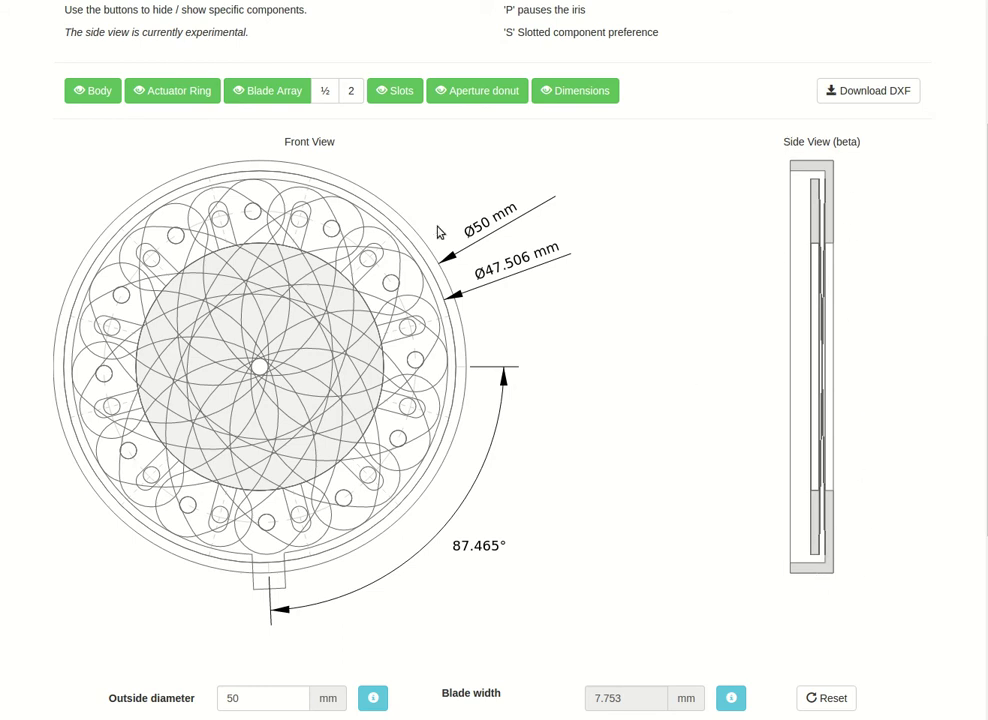
Hide the actuator ring and blade array to reveal the blade slots.
{"action": "left_click", "coordinate": [96, 98]}
{"action": "left_click", "coordinate": [96, 93]}
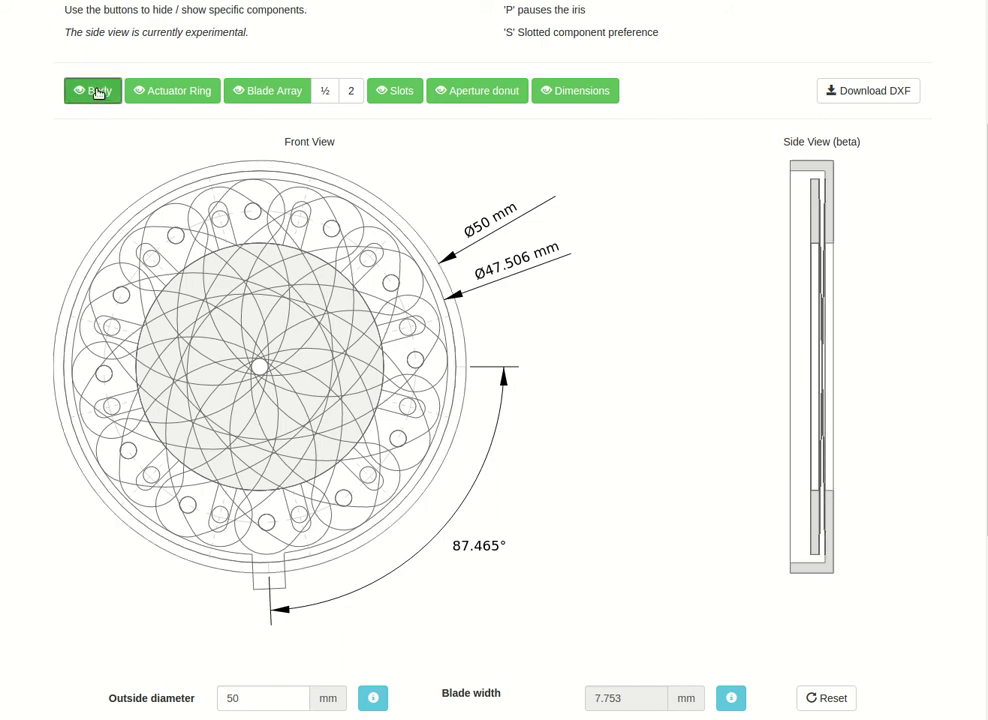
{"action": "left_click", "coordinate": [166, 97]}
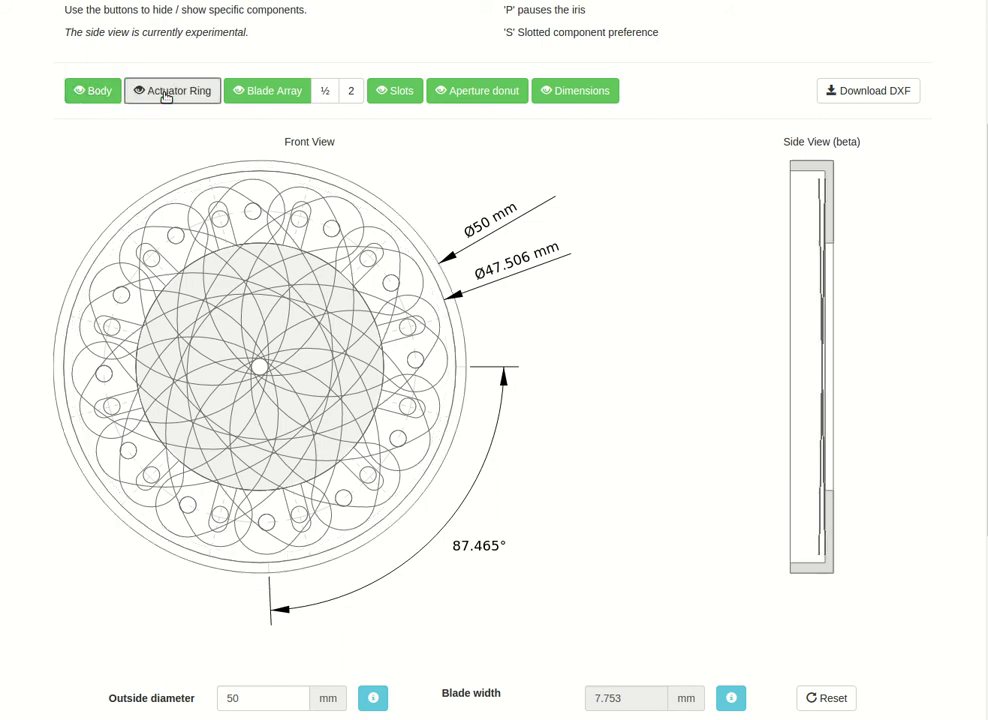
{"action": "left_click", "coordinate": [166, 97]}
{"action": "left_click", "coordinate": [166, 97]}
{"action": "left_click", "coordinate": [250, 92]}
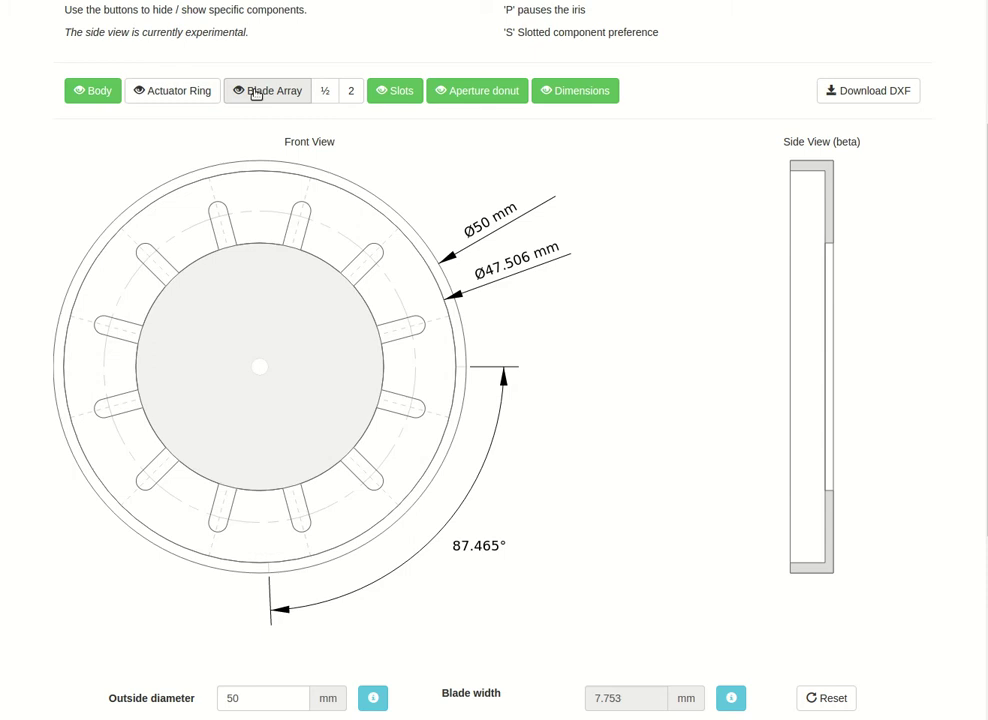
Show the body, actuator ring with pin holes, and 12-blade array again in both views.
{"action": "left_click", "coordinate": [105, 96]}
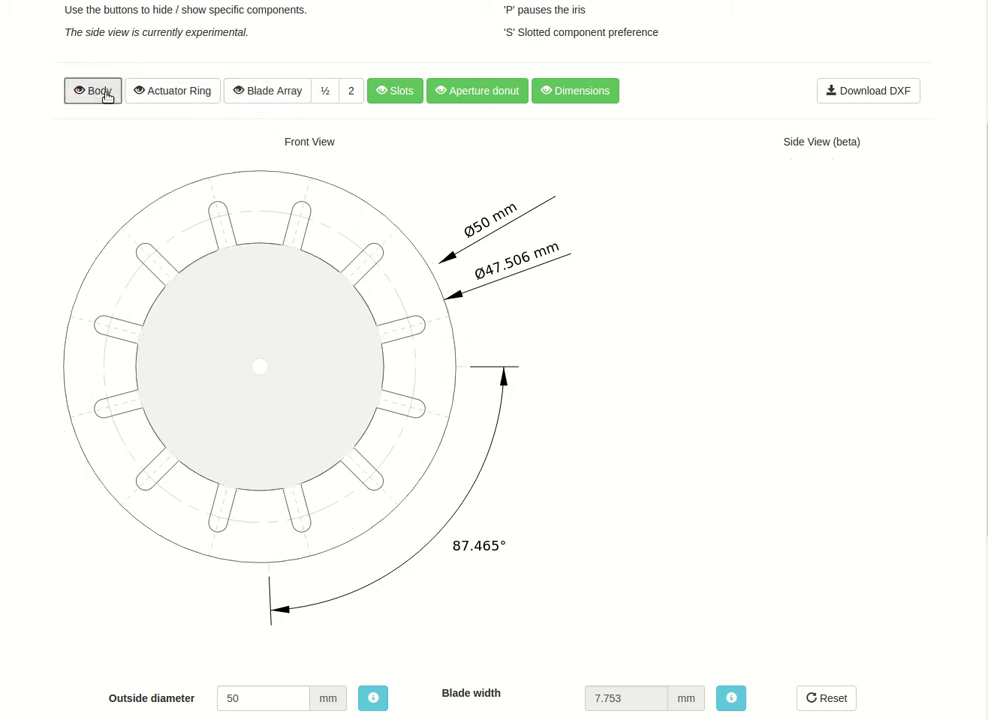
{"action": "left_click", "coordinate": [106, 95]}
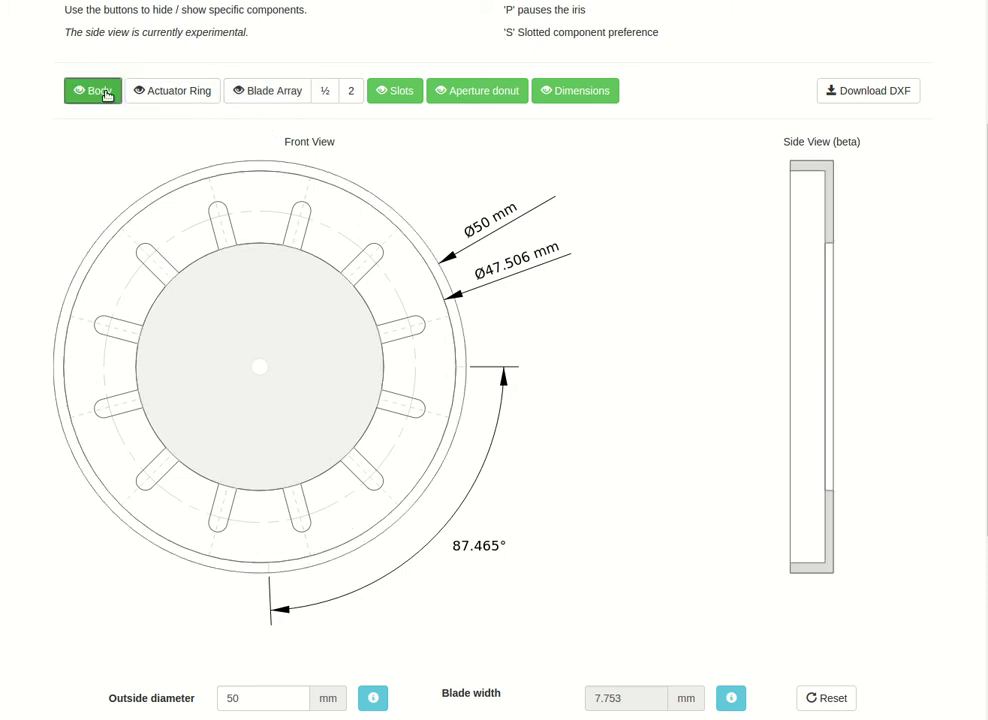
{"action": "left_click", "coordinate": [176, 93]}
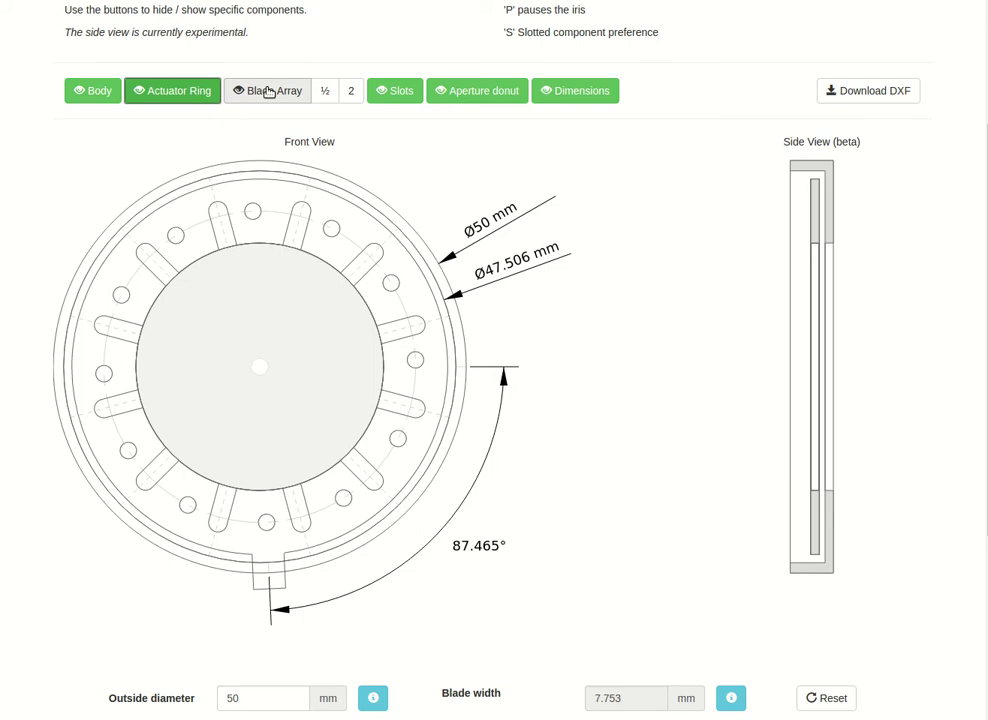
{"action": "left_click", "coordinate": [269, 92]}
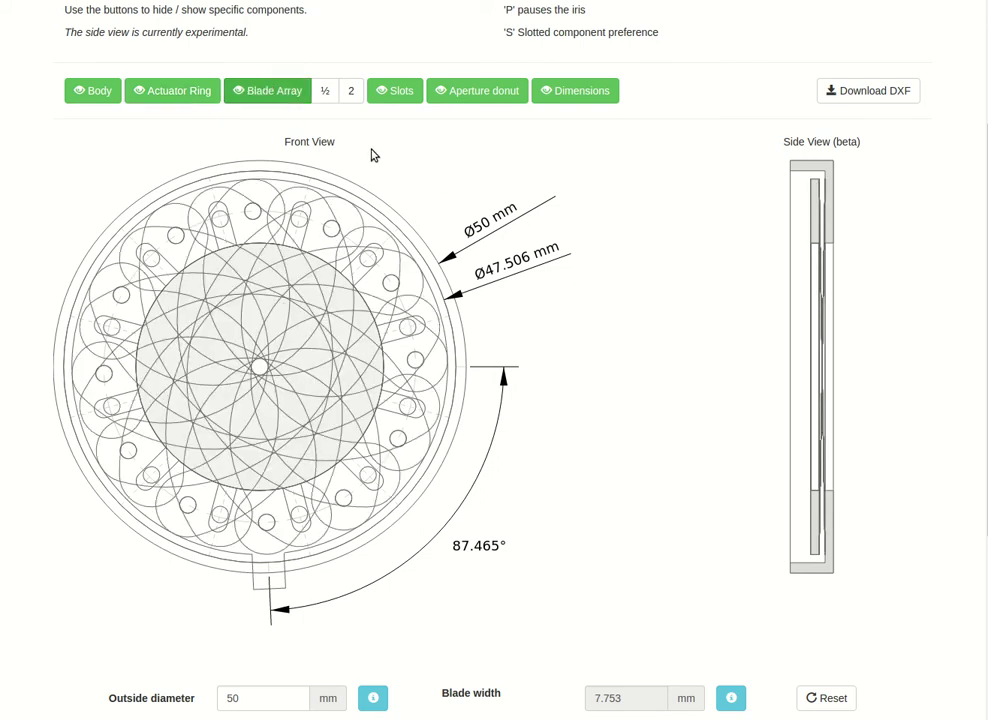
{"action": "scroll", "coordinate": [640, 318], "scroll_direction": "down", "scroll_amount": 1}
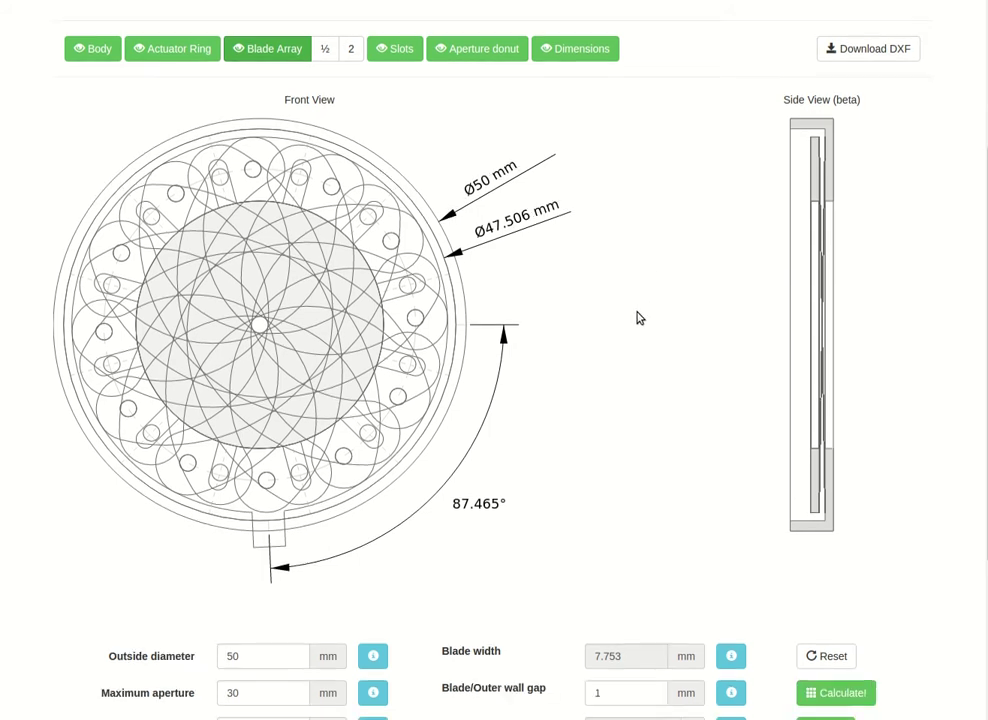
{"action": "scroll", "coordinate": [640, 318], "scroll_direction": "down", "scroll_amount": 1}
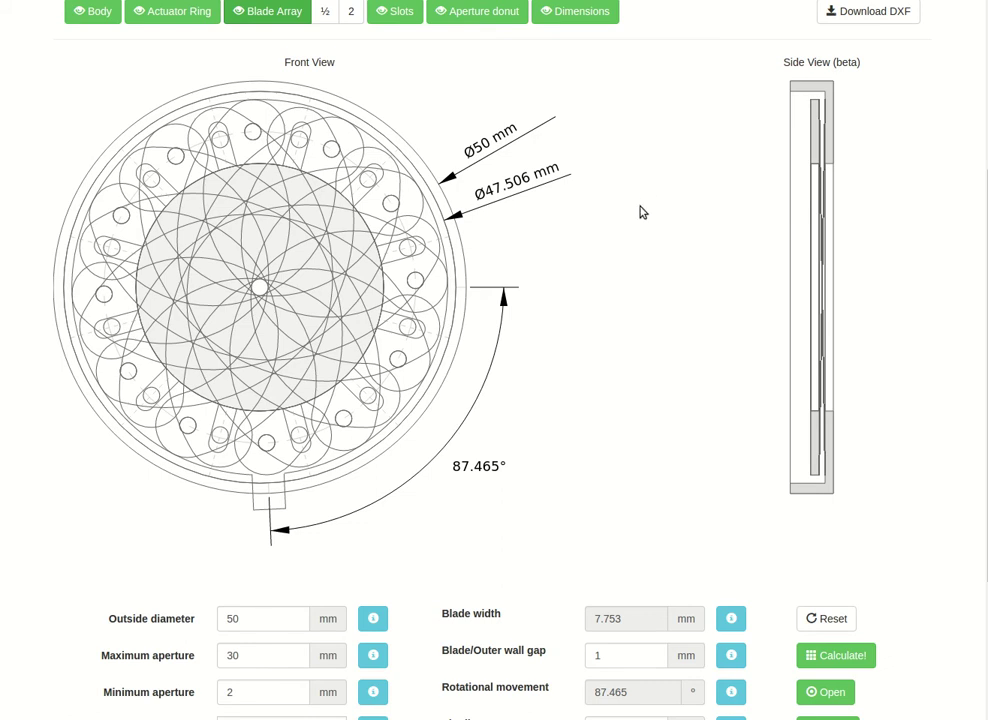
{"action": "scroll", "coordinate": [635, 240], "scroll_direction": "up", "scroll_amount": 2}
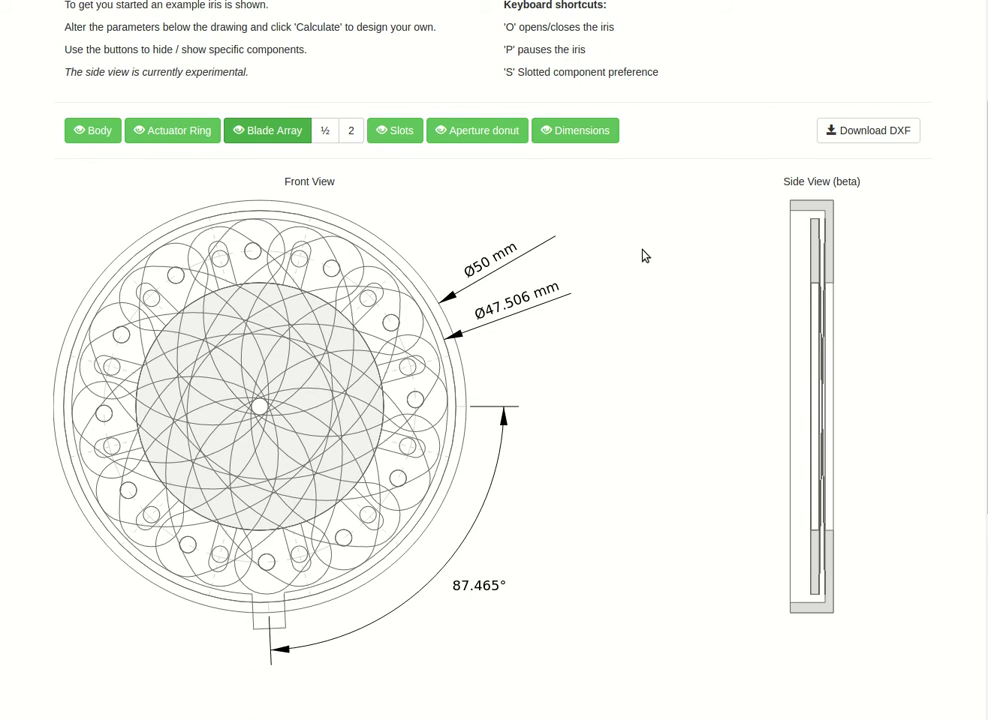
{"action": "scroll", "coordinate": [628, 285], "scroll_direction": "down", "scroll_amount": 3}
{"action": "scroll", "coordinate": [573, 326], "scroll_direction": "down", "scroll_amount": 3}
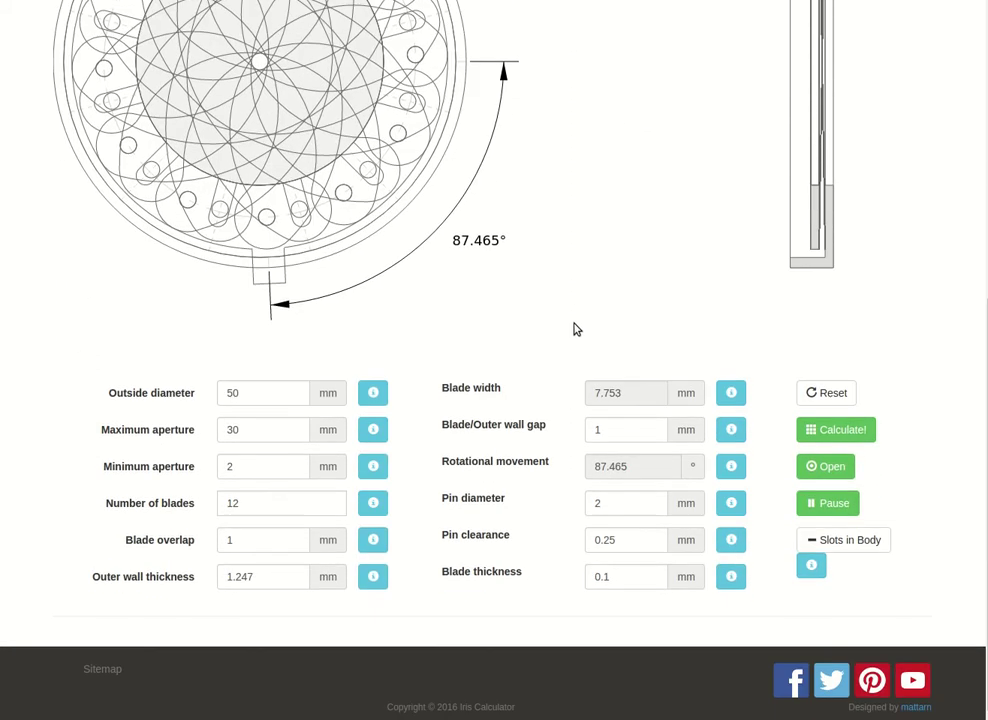
{"action": "scroll", "coordinate": [578, 310], "scroll_direction": "up", "scroll_amount": 4}
{"action": "scroll", "coordinate": [578, 310], "scroll_direction": "up", "scroll_amount": 3}
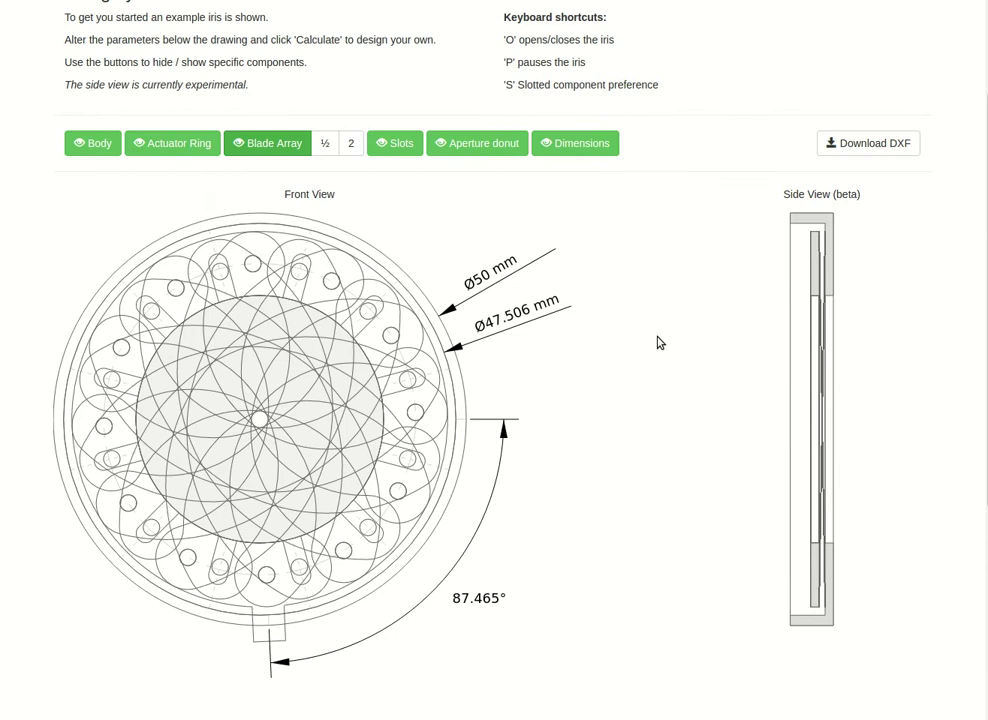
{"action": "scroll", "coordinate": [650, 345], "scroll_direction": "down", "scroll_amount": 4}
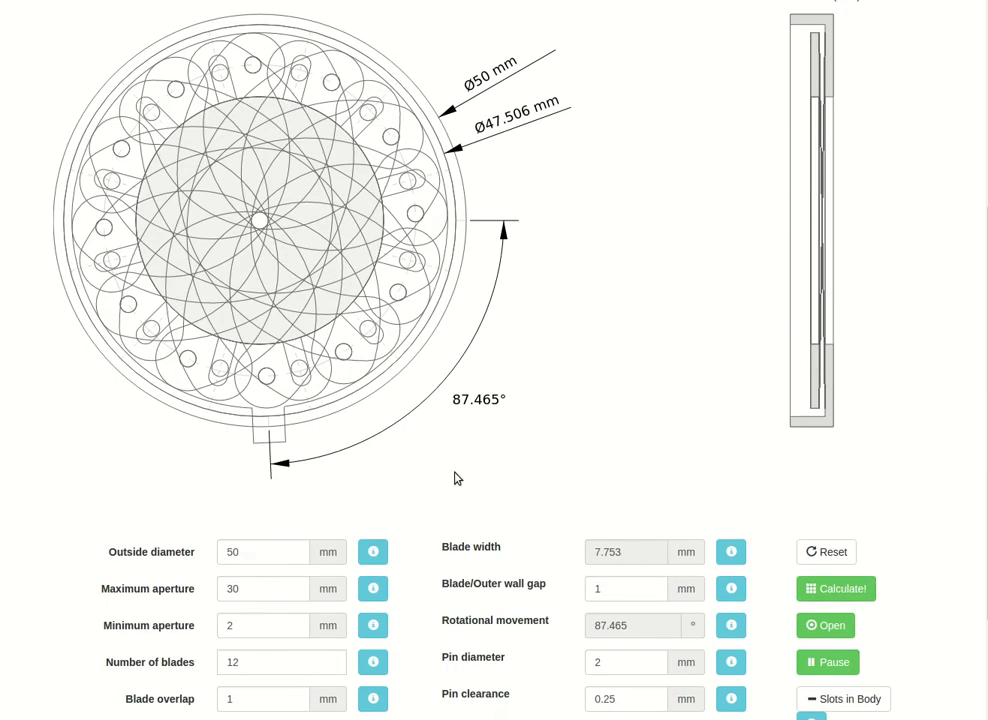
{"action": "scroll", "coordinate": [520, 509], "scroll_direction": "down", "scroll_amount": 2}
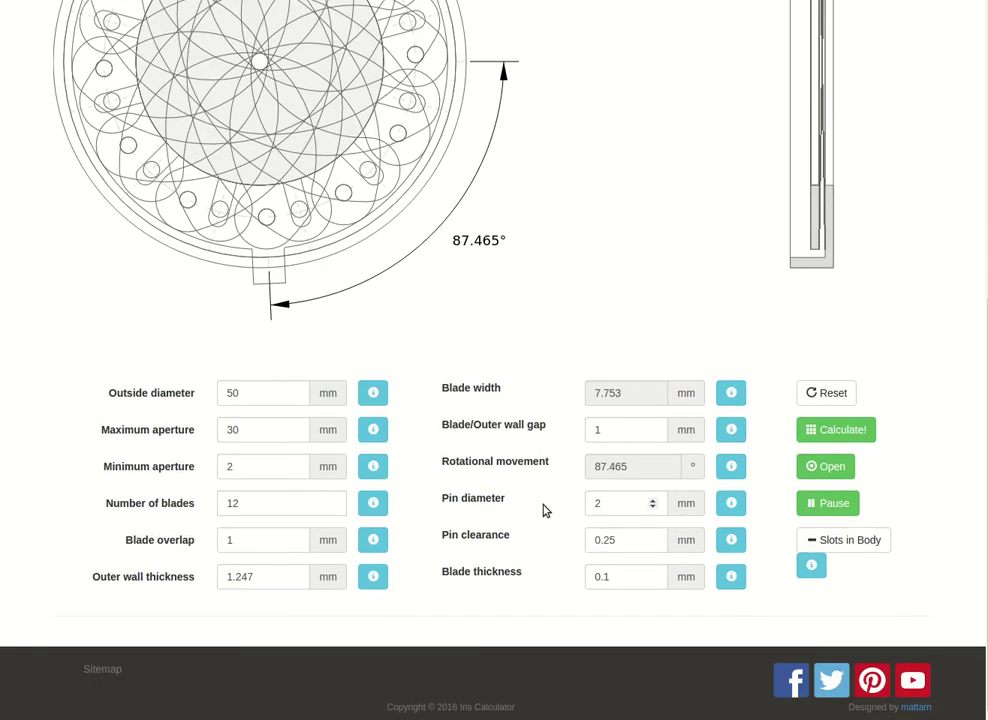
{"action": "scroll", "coordinate": [609, 377], "scroll_direction": "up", "scroll_amount": 2}
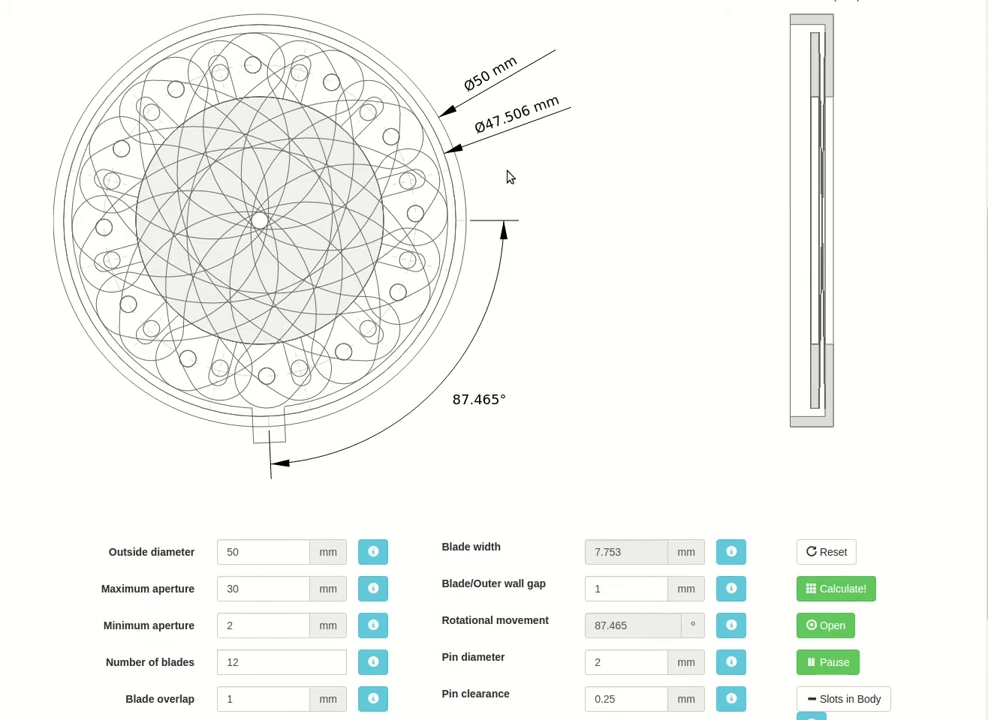
{"action": "scroll", "coordinate": [500, 238], "scroll_direction": "up", "scroll_amount": 1}
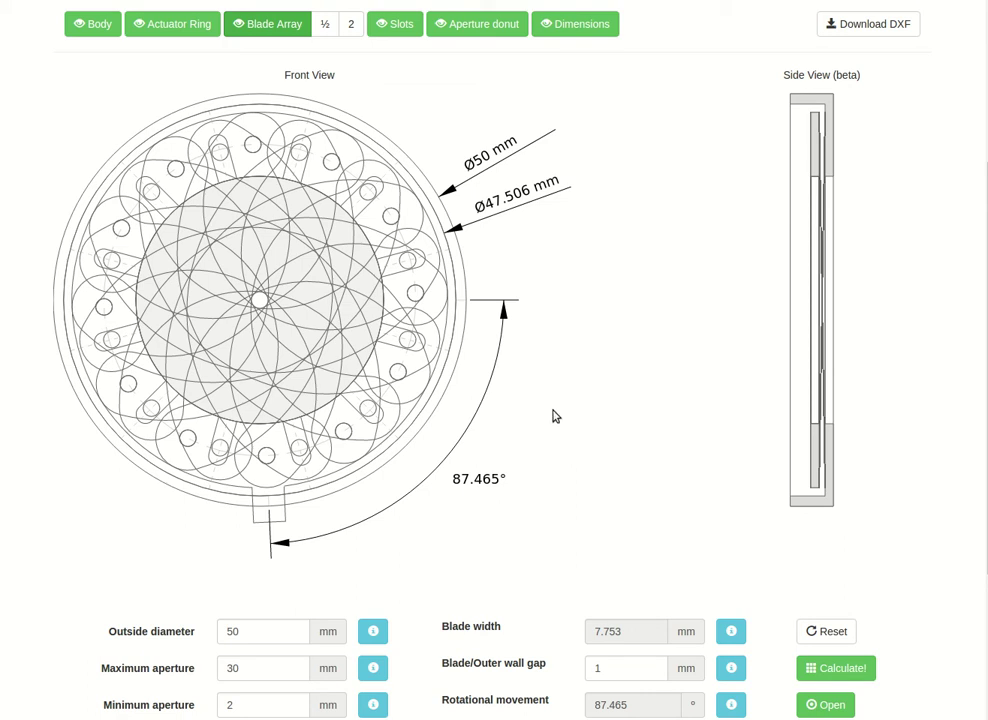
{"action": "scroll", "coordinate": [551, 278], "scroll_direction": "down", "scroll_amount": 1}
{"action": "scroll", "coordinate": [550, 272], "scroll_direction": "up", "scroll_amount": 2}
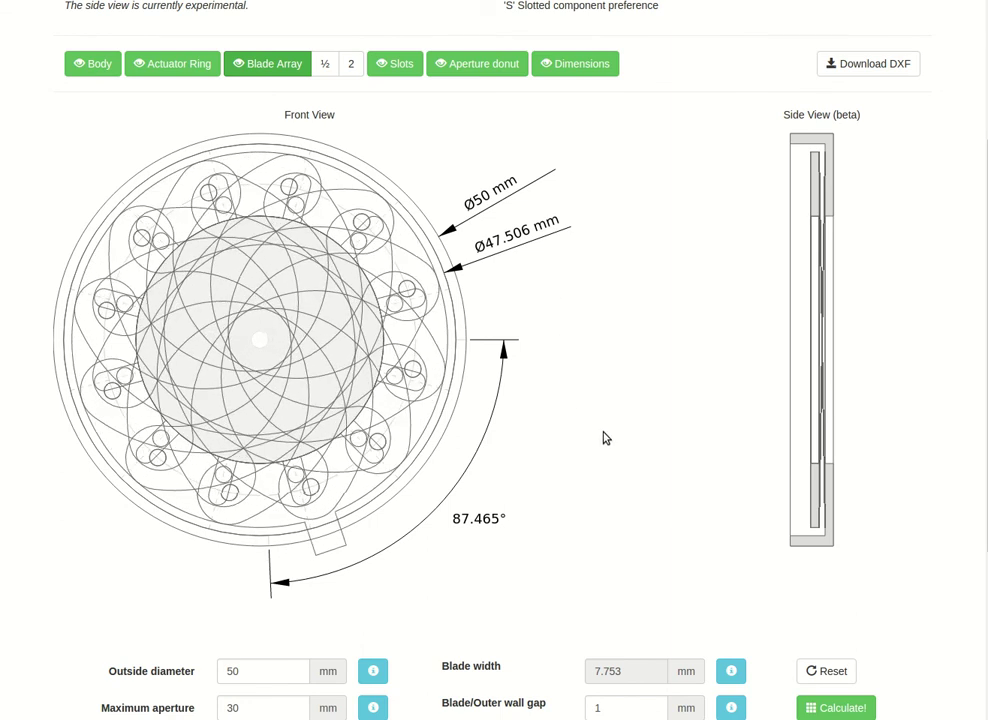
Scroll through the drawing to check the 12-blade iris in its fully open position.
{"action": "scroll", "coordinate": [604, 437], "scroll_direction": "up", "scroll_amount": 3}
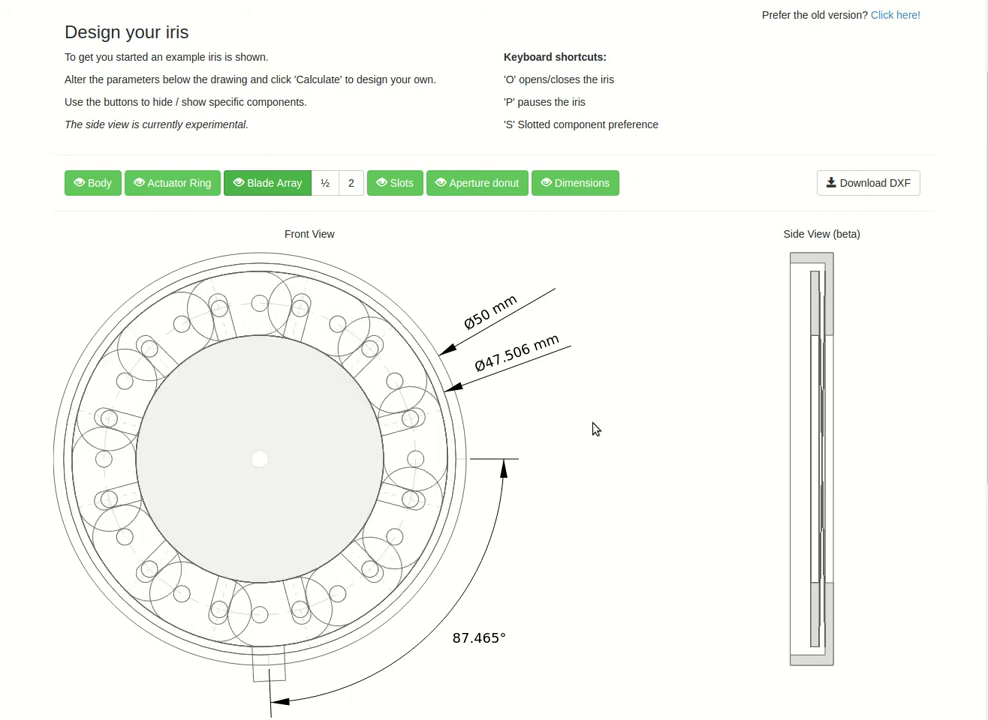
{"action": "scroll", "coordinate": [600, 418], "scroll_direction": "down", "scroll_amount": 2}
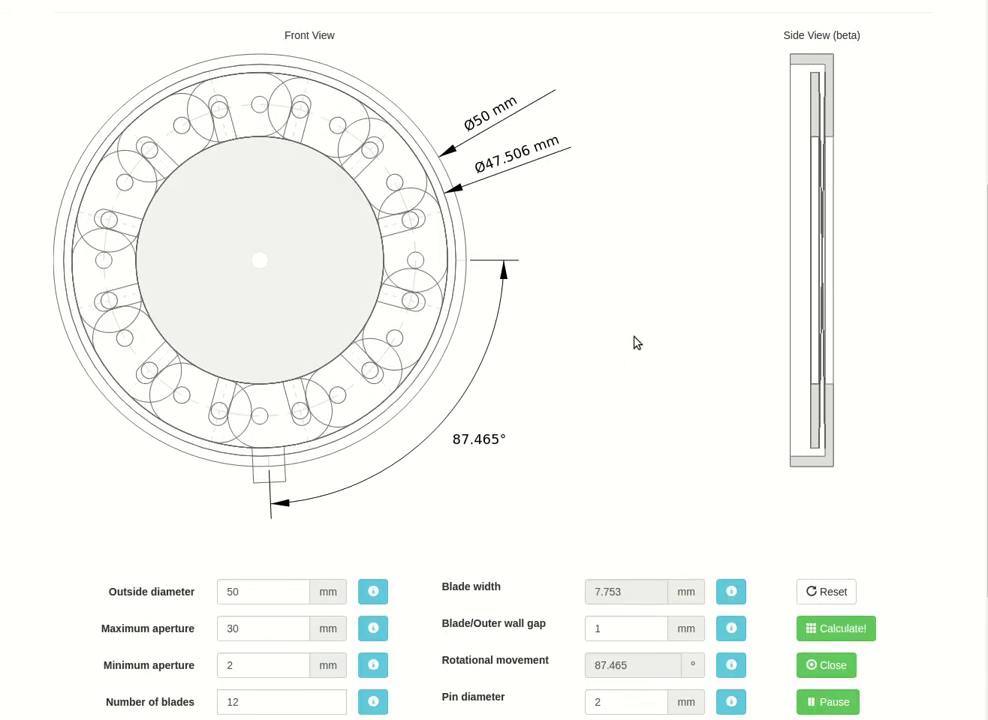
{"action": "scroll", "coordinate": [628, 345], "scroll_direction": "down", "scroll_amount": 1}
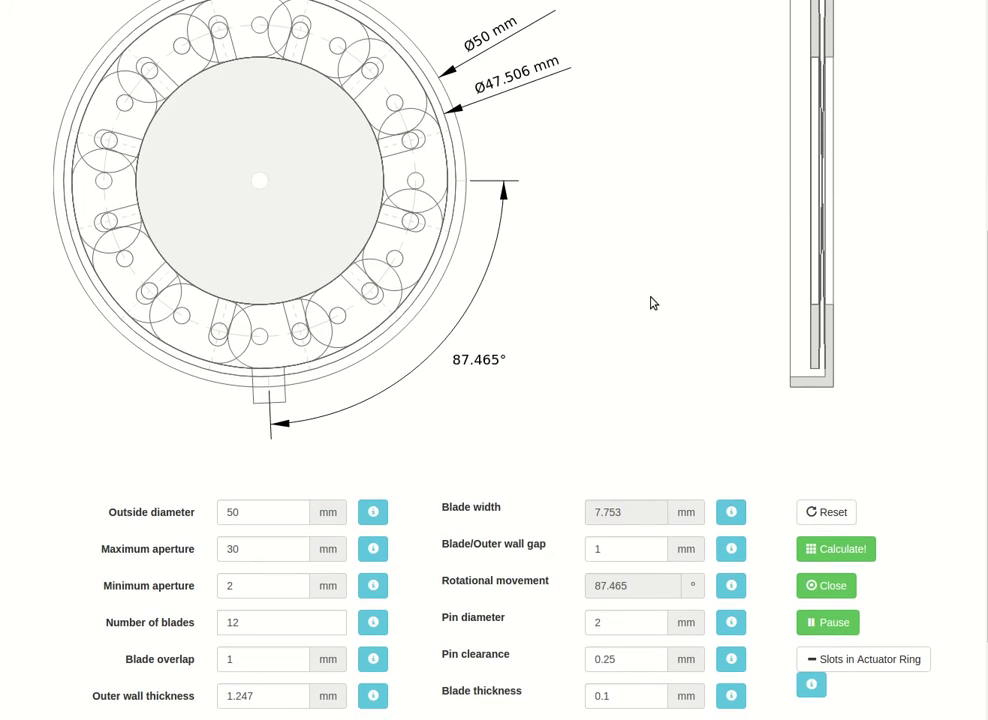
{"action": "scroll", "coordinate": [657, 284], "scroll_direction": "up", "scroll_amount": 4}
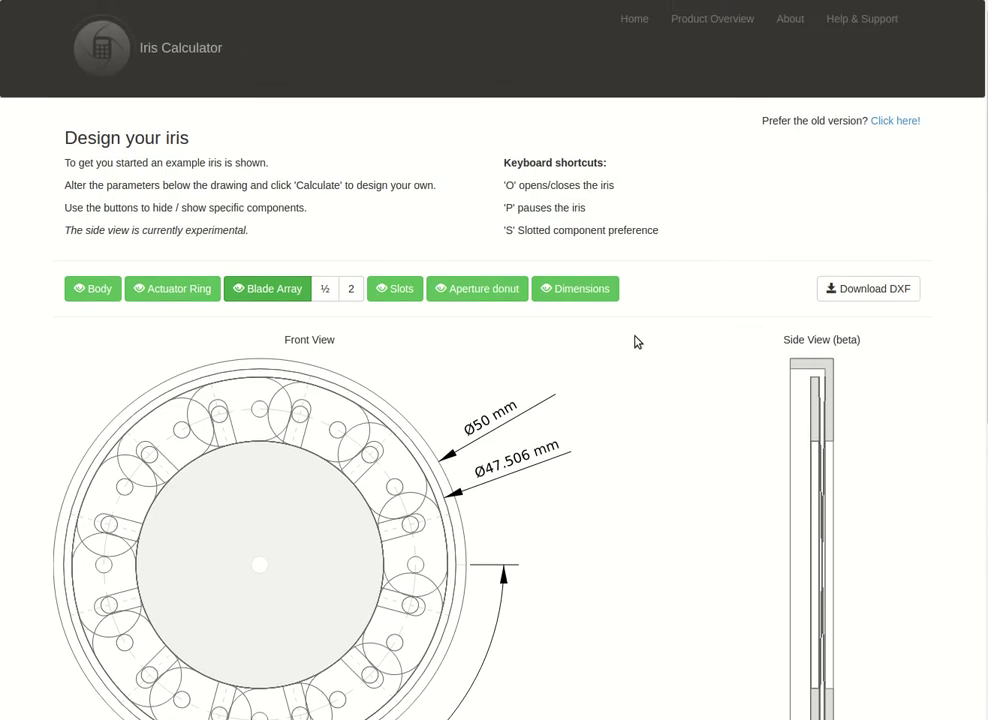
{"action": "scroll", "coordinate": [635, 342], "scroll_direction": "down", "scroll_amount": 5}
{"action": "scroll", "coordinate": [638, 330], "scroll_direction": "up", "scroll_amount": 1}
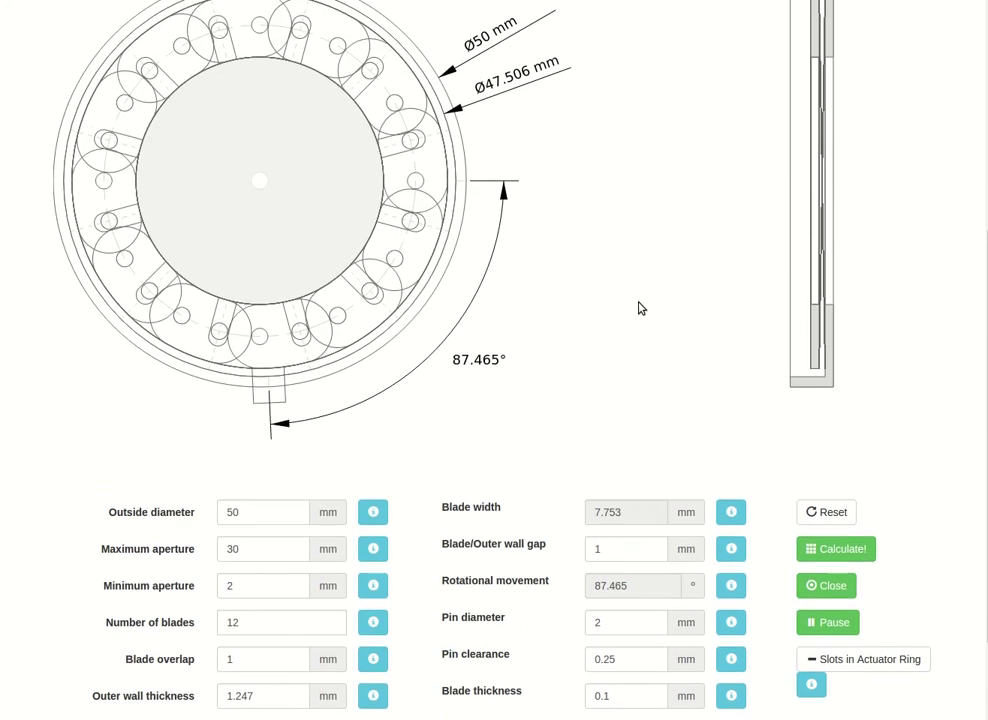